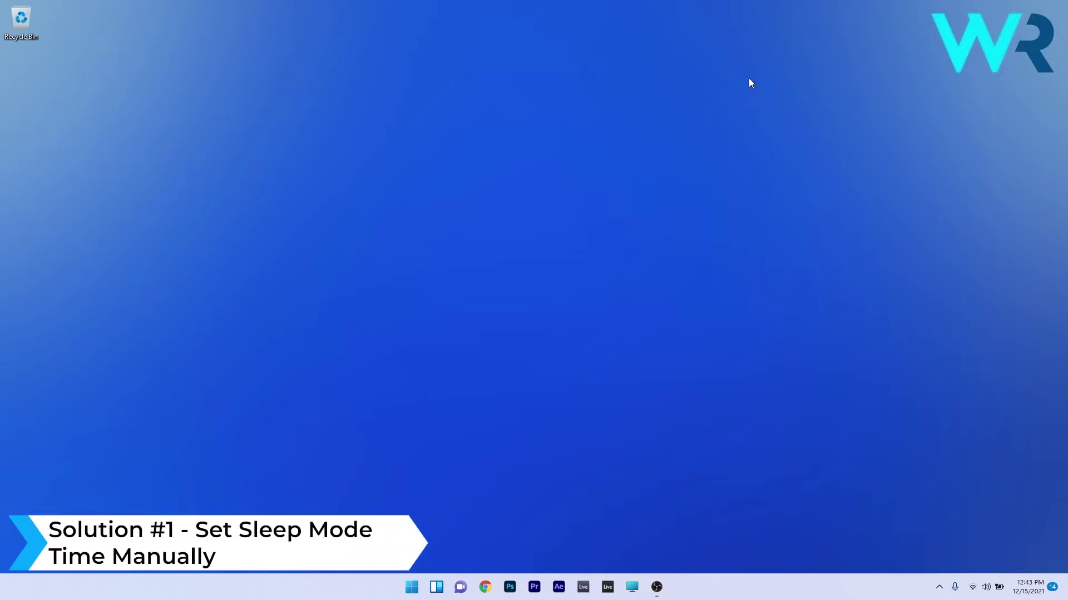
- Check the screen and sleep timeouts on the Power & battery page in Settings, then close Settings
click(412, 587)
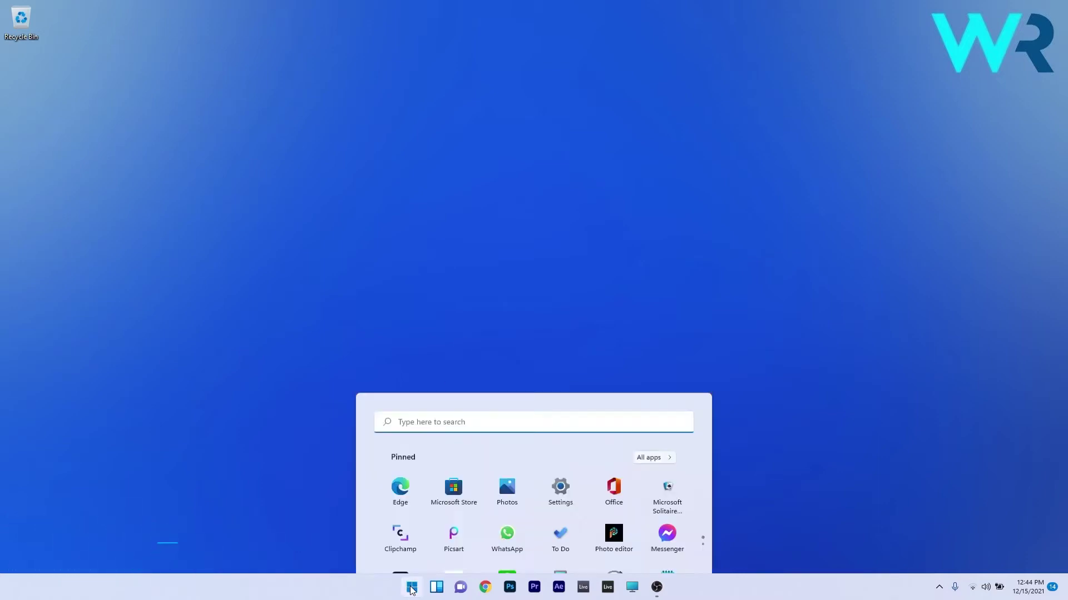
click(560, 258)
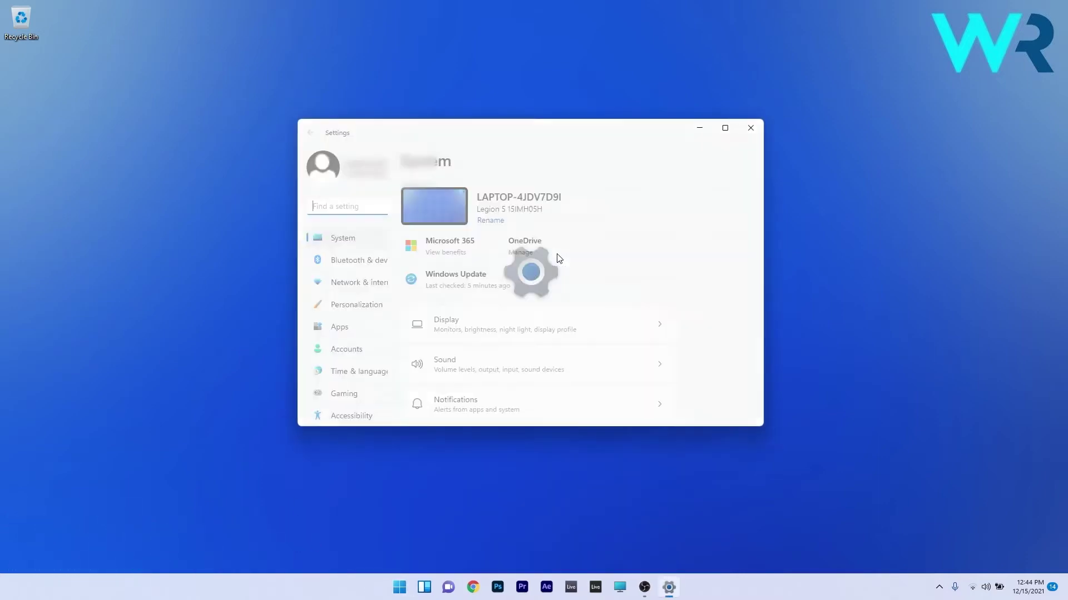
click(346, 240)
scroll(612, 269, down, 5)
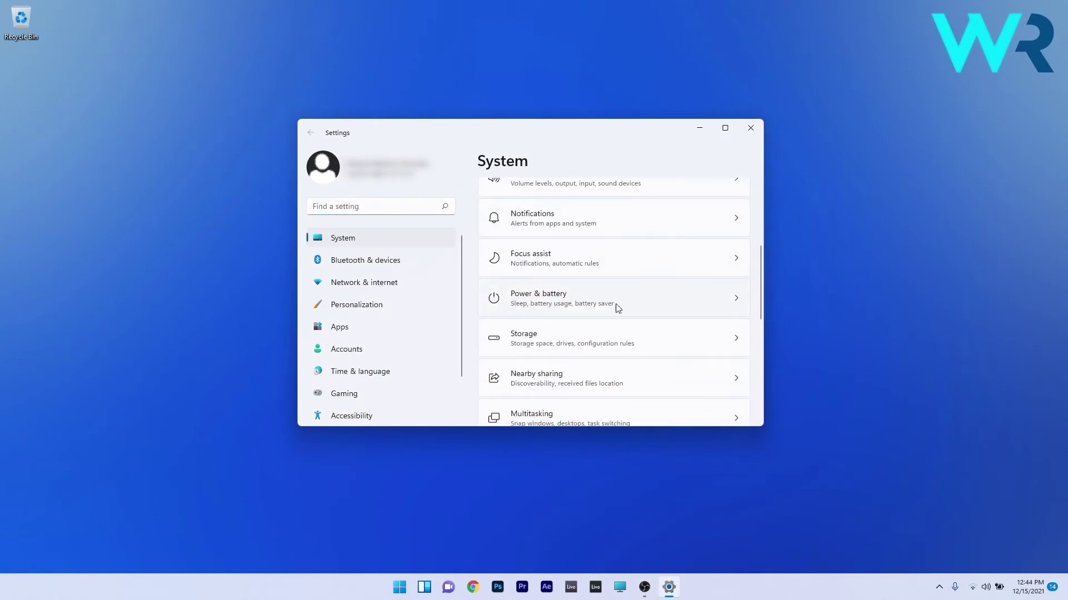
click(702, 301)
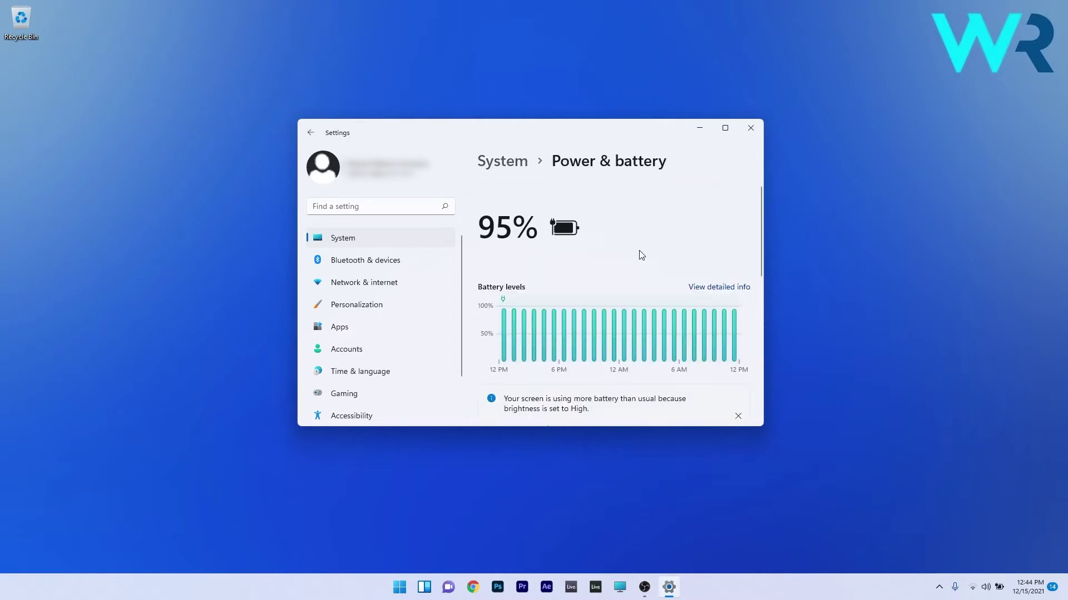
scroll(639, 250, down, 2)
scroll(639, 250, down, 2)
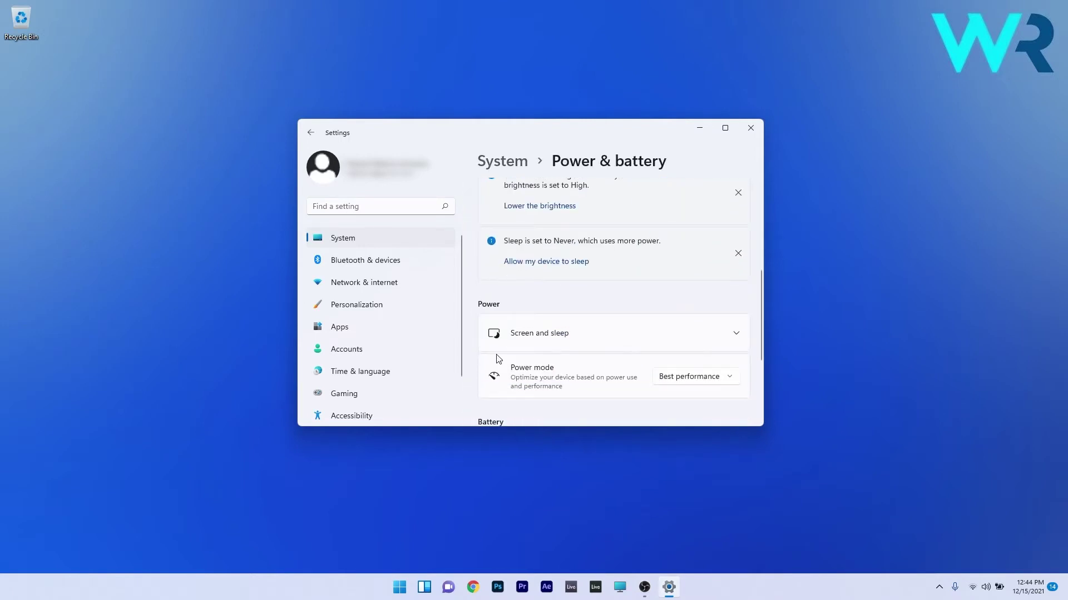
click(688, 335)
scroll(662, 244, down, 3)
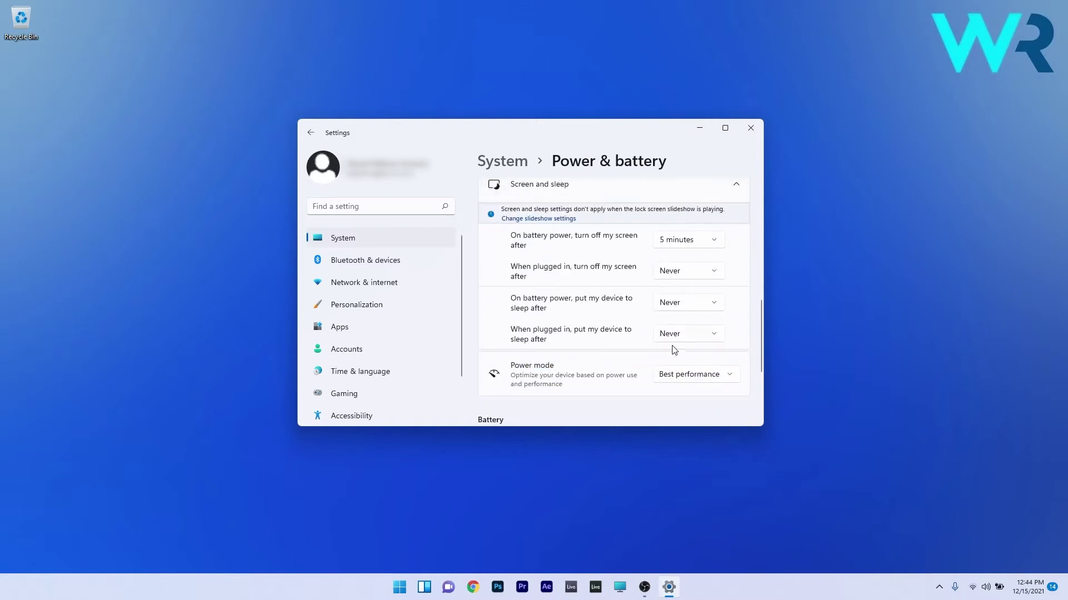
click(757, 127)
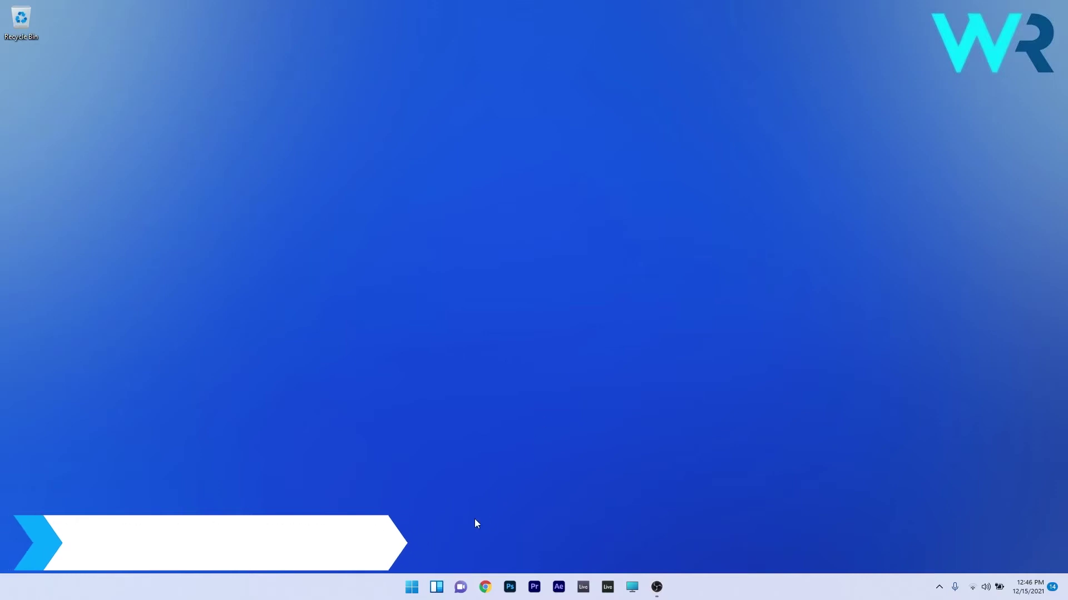
- In Edit power plan settings, leave the on-battery sleep timeout at Never
click(411, 586)
text(power plan)
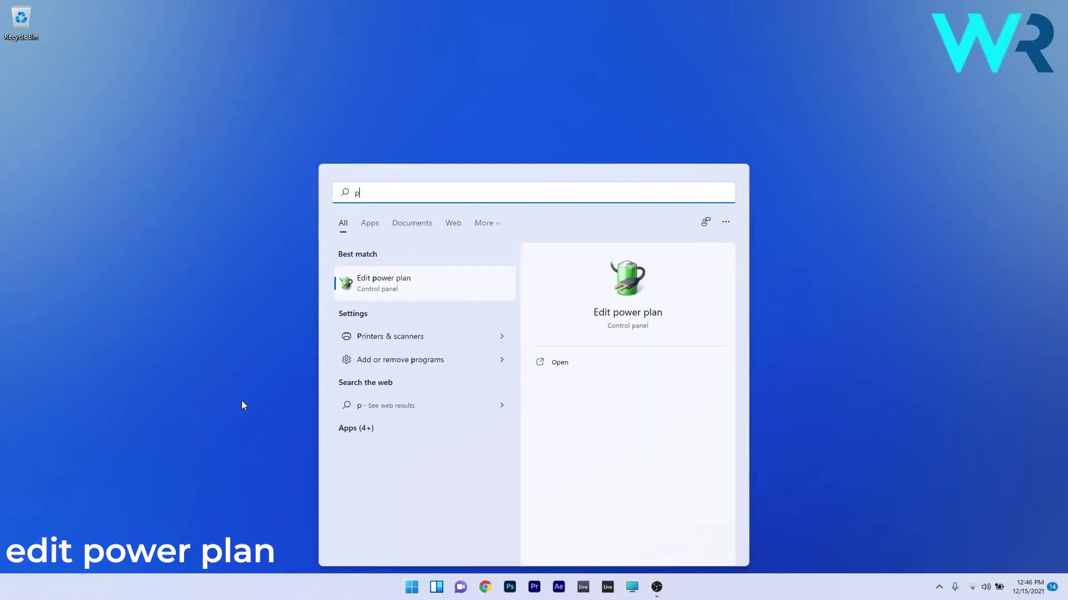
click(399, 283)
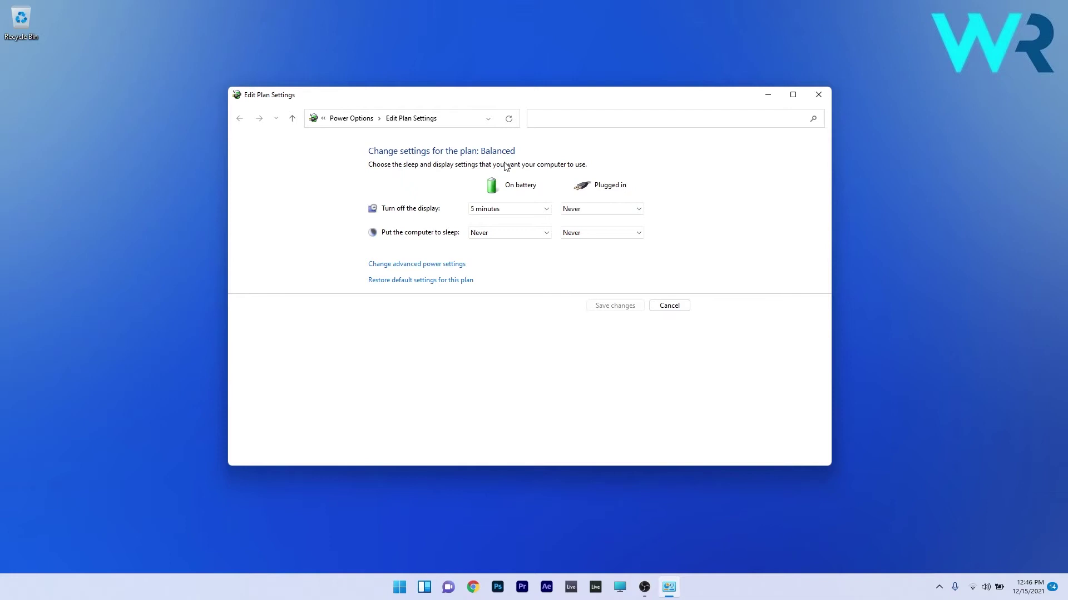
click(520, 241)
click(585, 241)
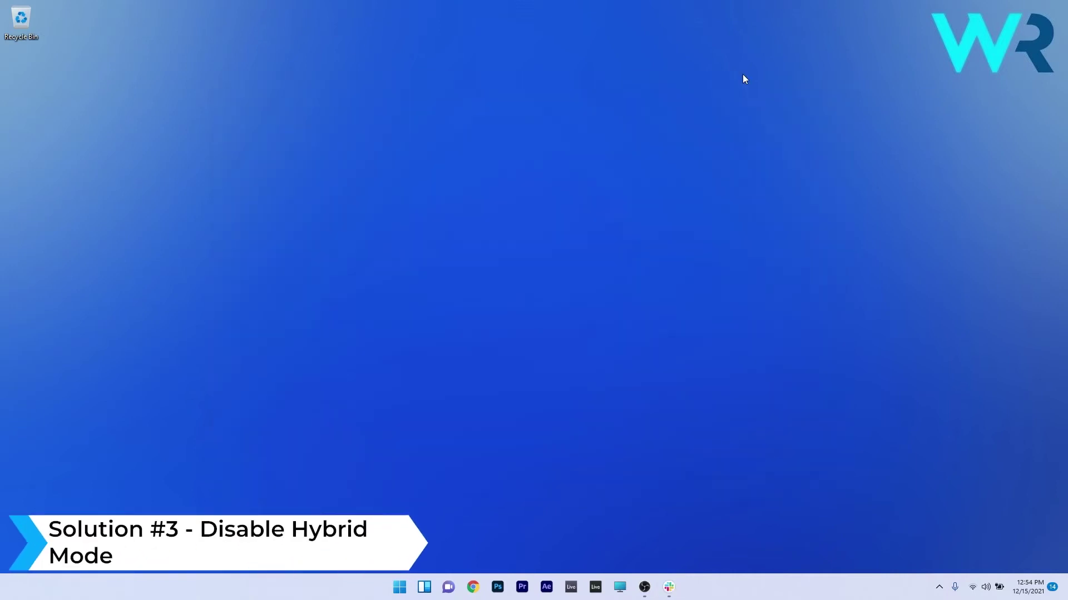
- Run 'powercfg /hibernate on' in an administrator Command Prompt
click(401, 588)
text(cmd)
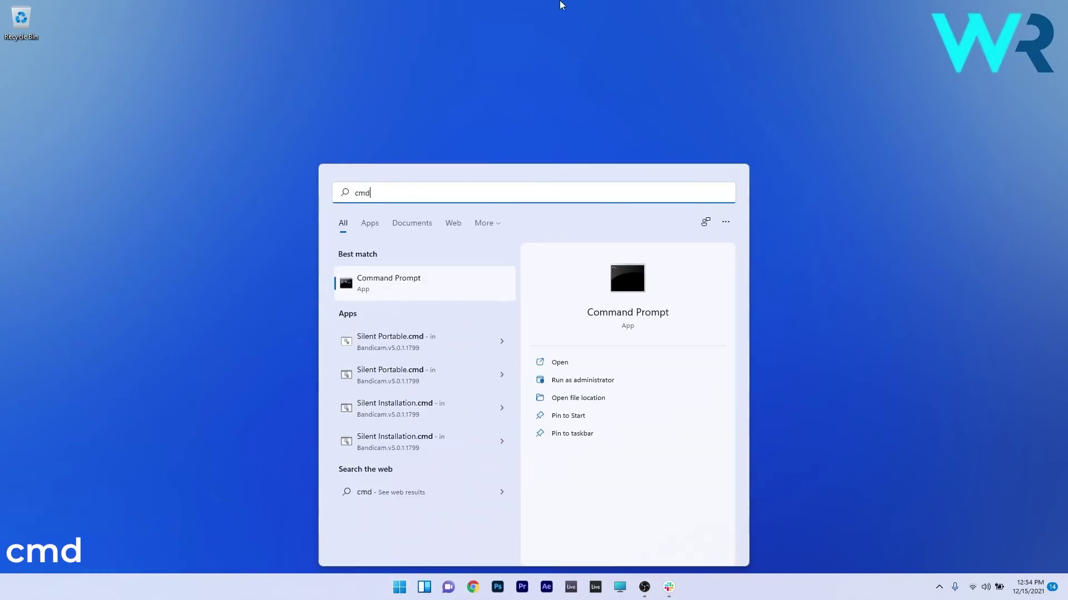
right_click(402, 288)
click(429, 300)
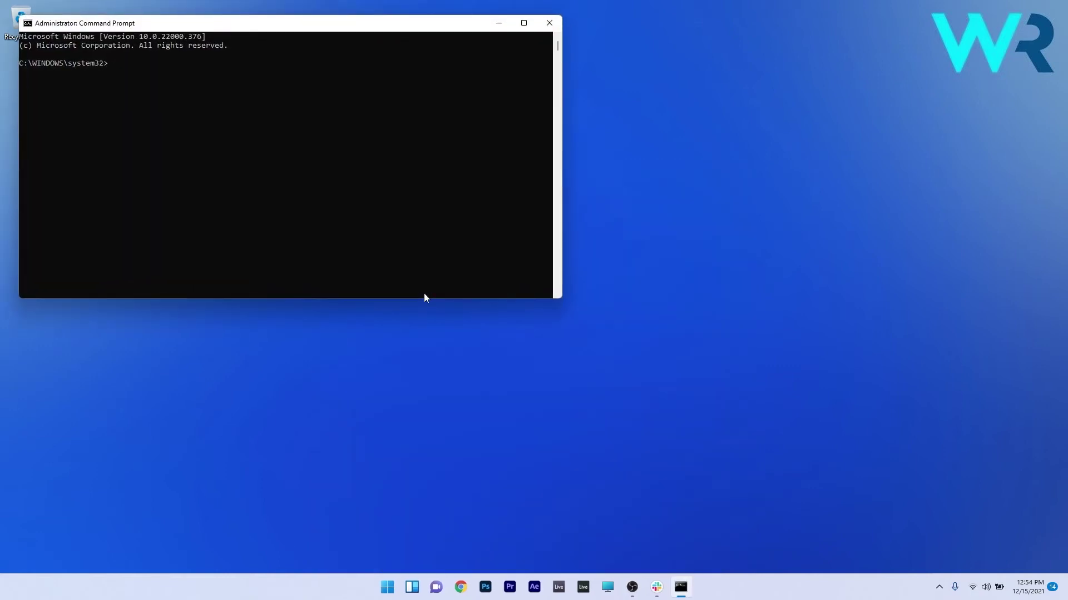
drag(320, 25, 510, 131)
text(powercfg /hiberna)
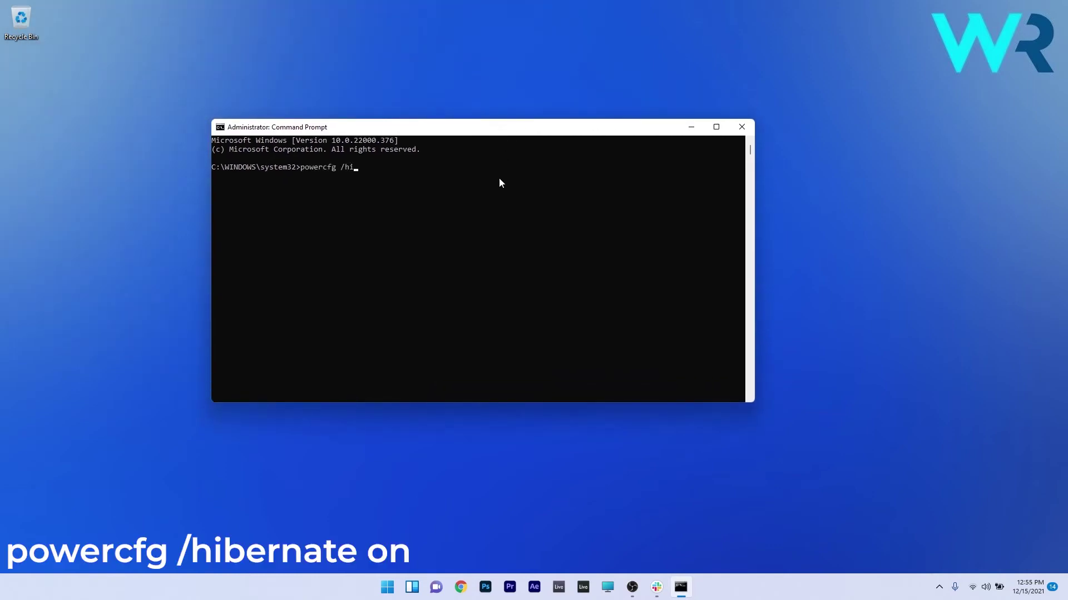
text(te on)
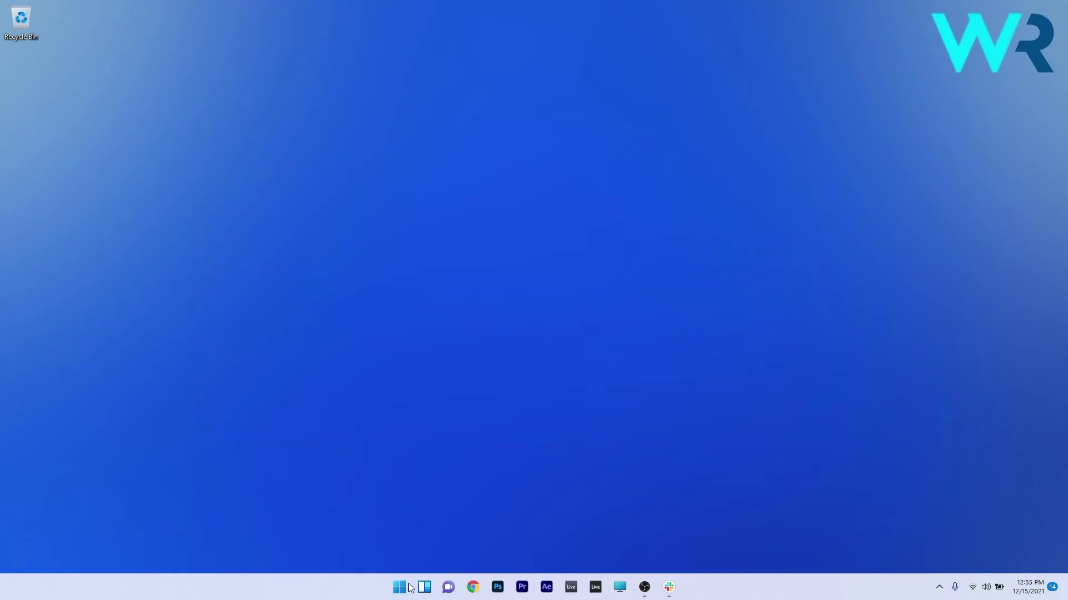
- Open the Balanced plan's advanced power settings from Edit power plan
key(super)
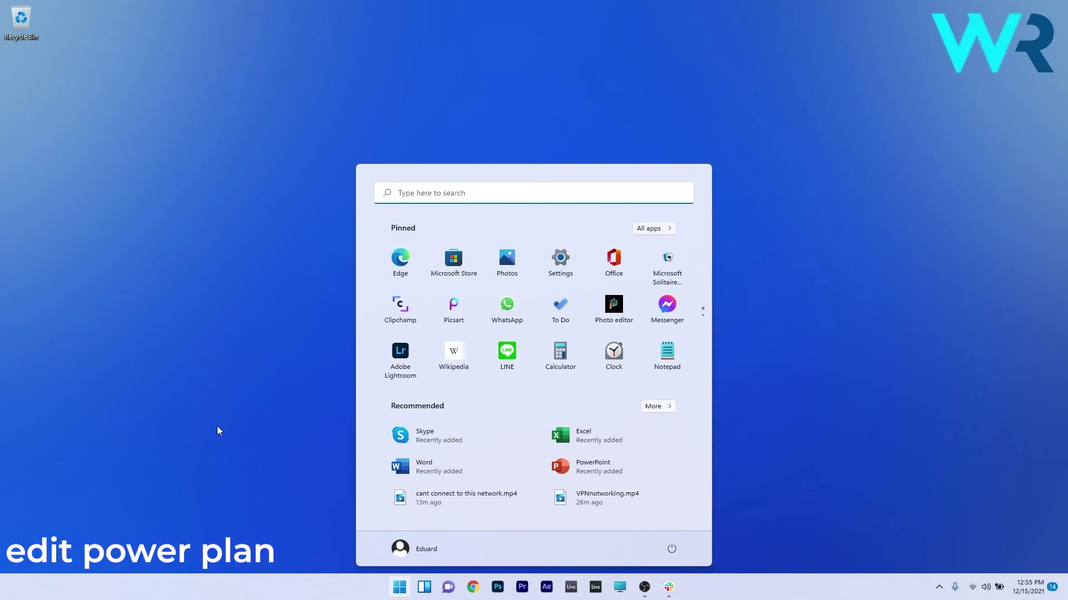
text(edit power plan)
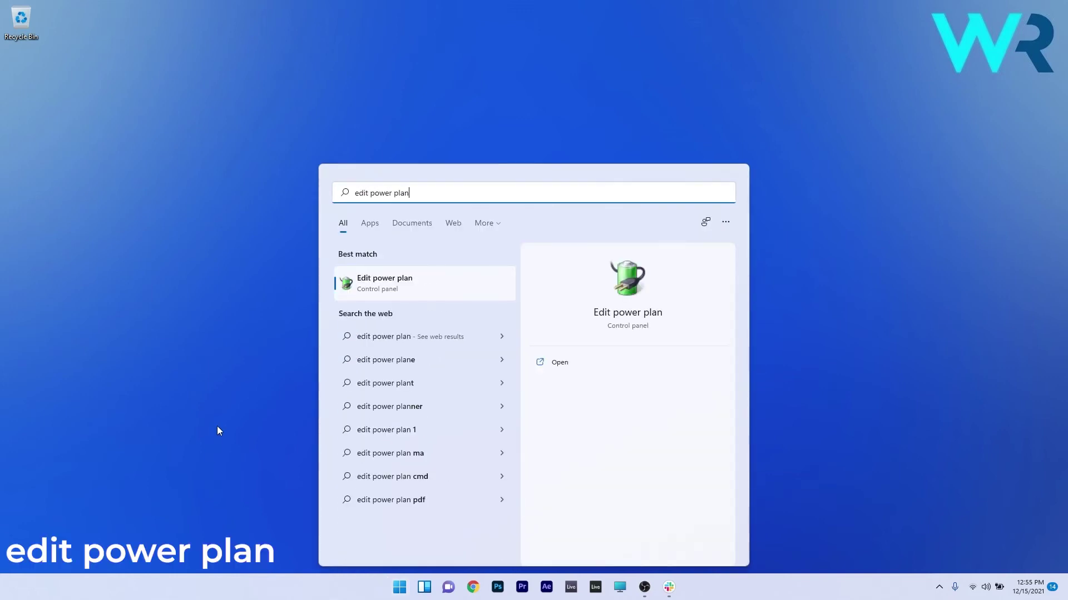
click(465, 281)
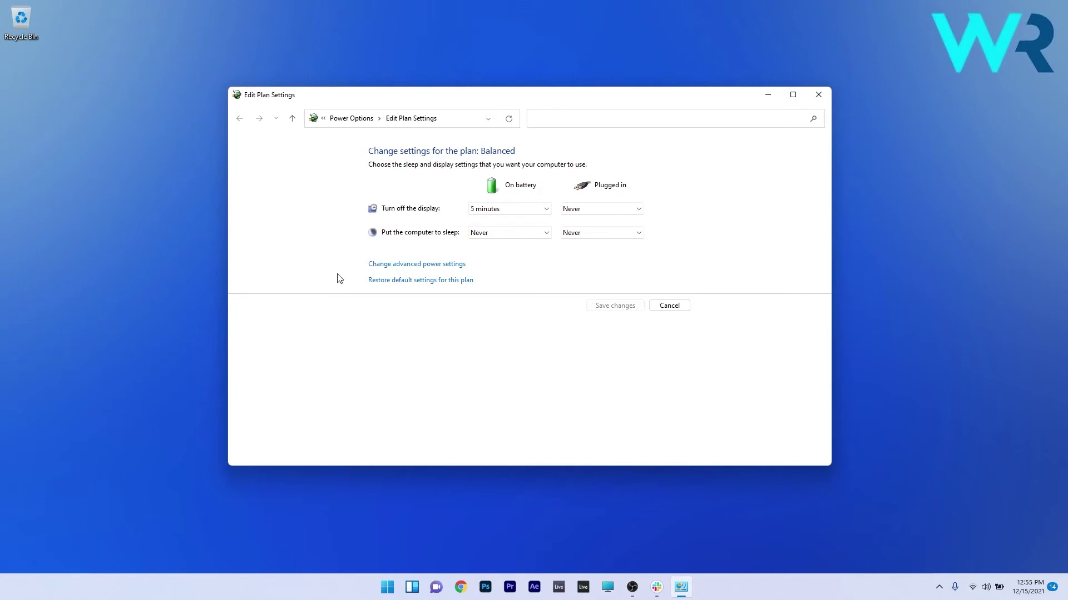
click(432, 265)
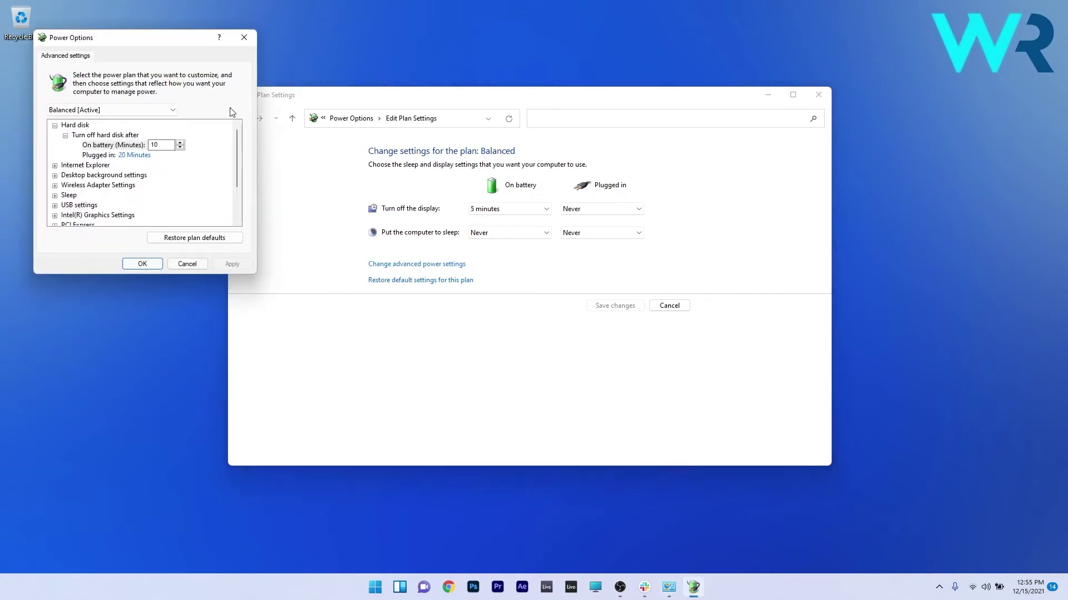
drag(155, 40, 477, 143)
scroll(390, 229, down, 2)
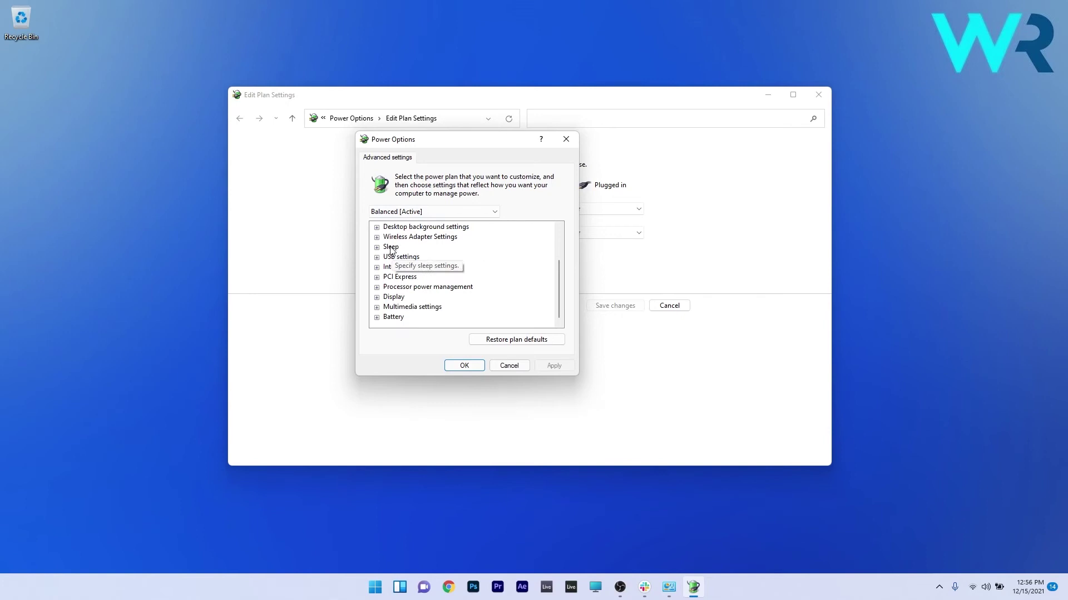
- Expand Sleep > Allow hybrid sleep and Multimedia settings > When sharing media
double_click(391, 247)
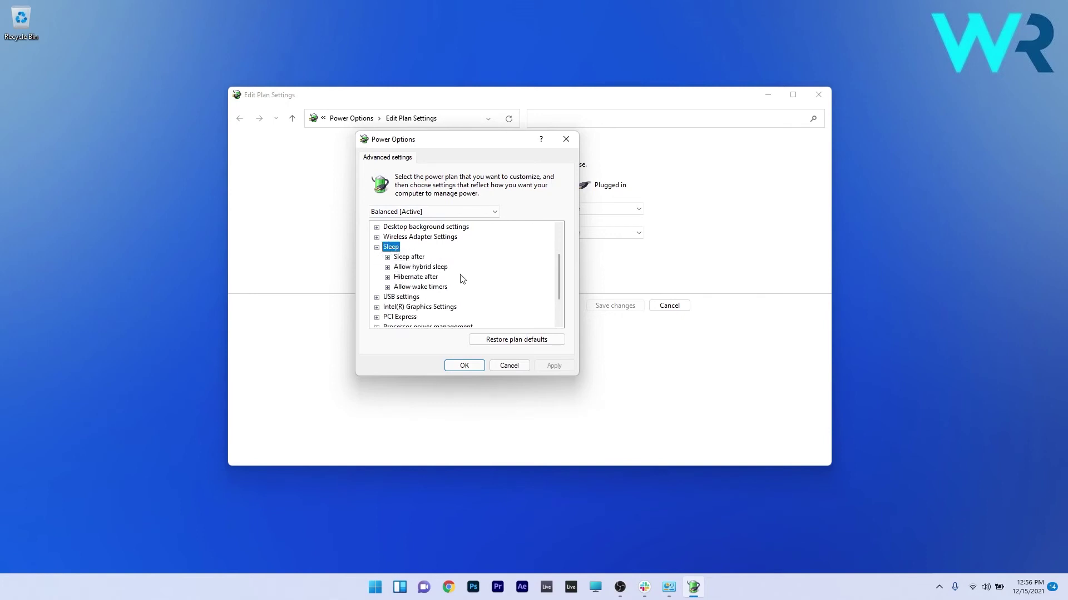
click(387, 268)
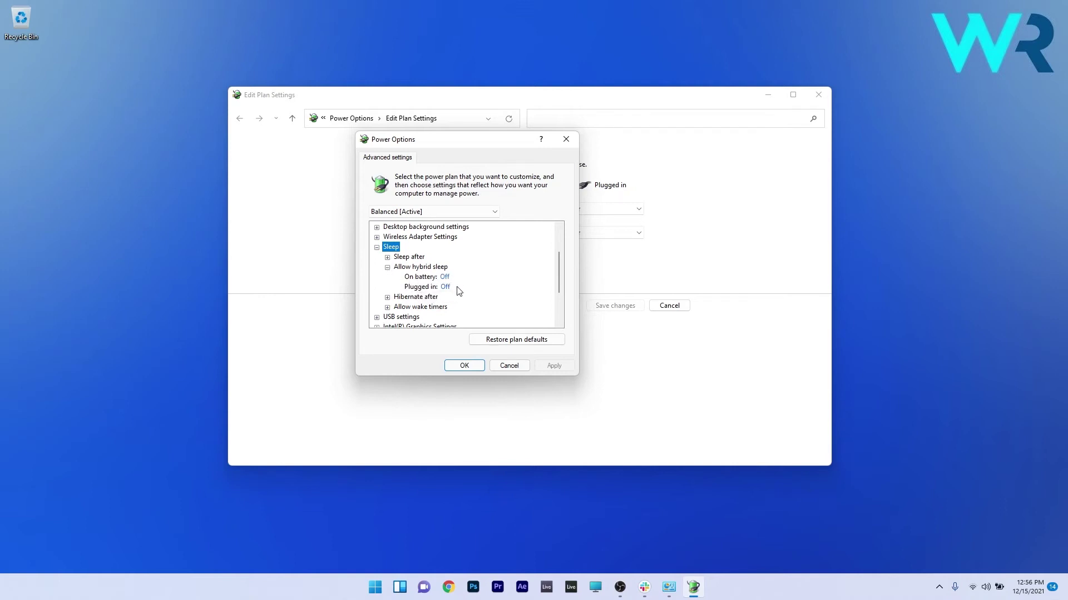
scroll(463, 293, down, 1)
scroll(466, 295, down, 2)
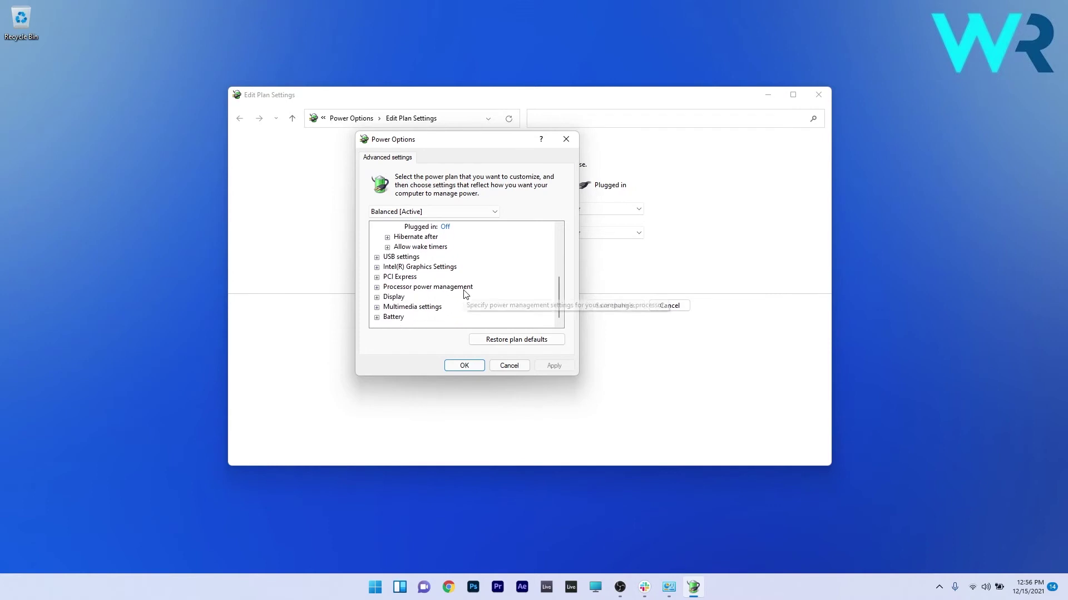
double_click(420, 307)
key(Down)
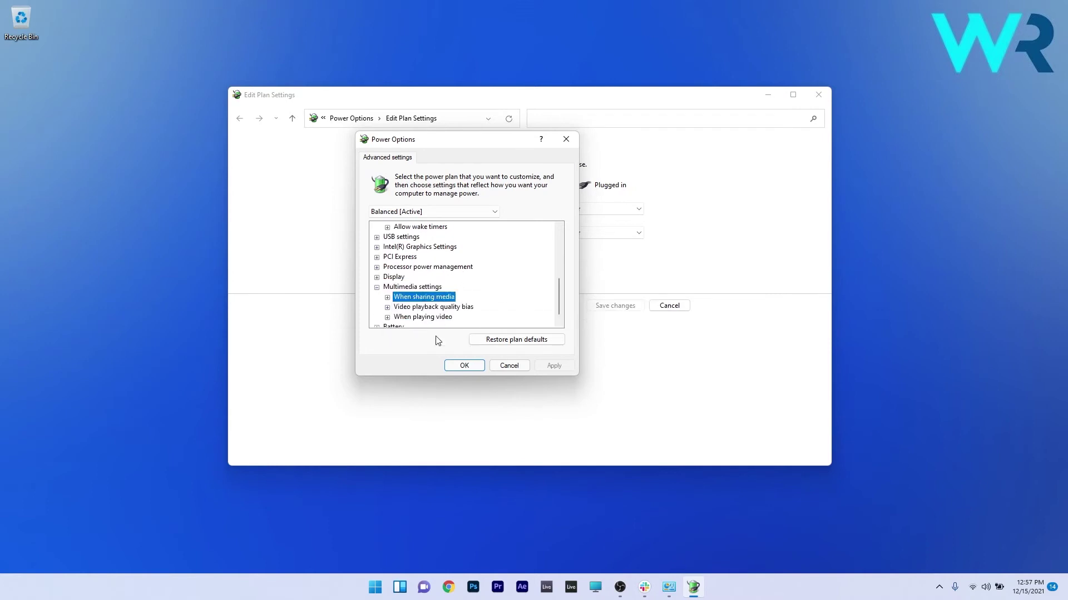
click(388, 298)
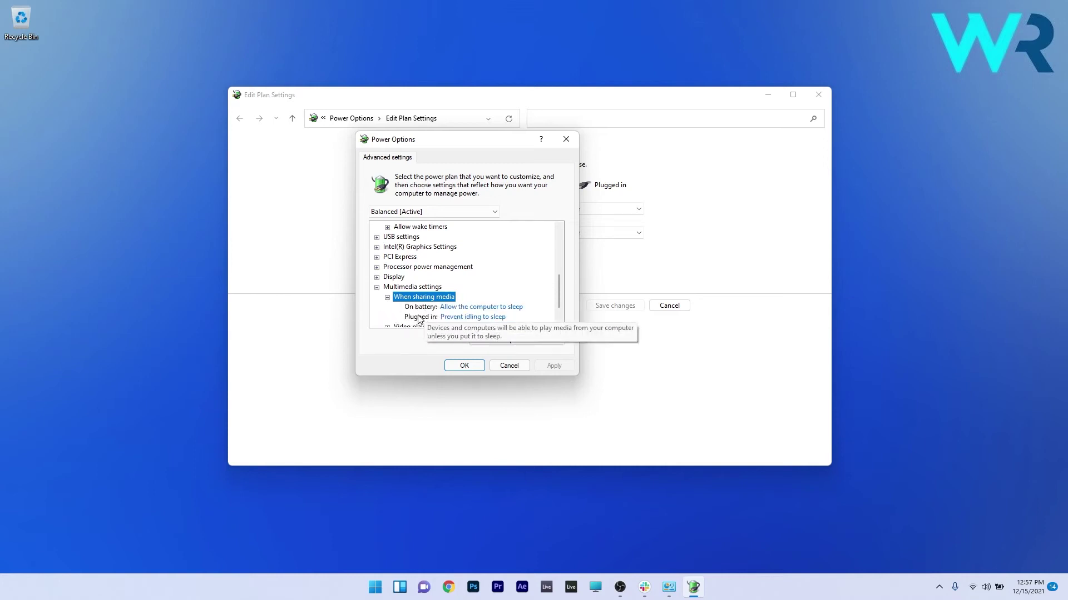
- Set When sharing media to Allow the computer to sleep, both on battery and plugged in
click(518, 308)
click(518, 308)
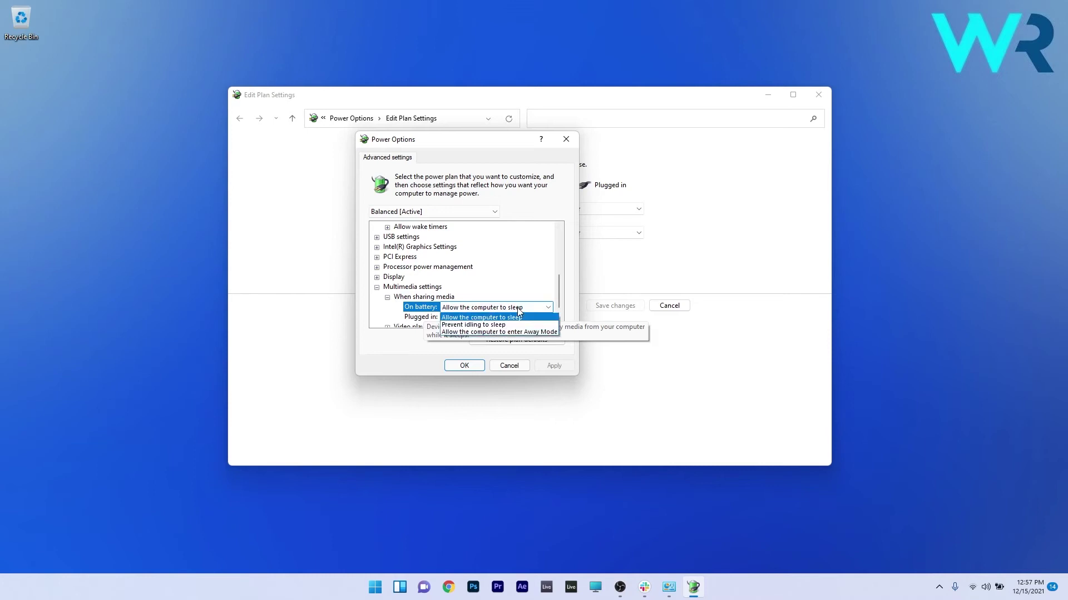
click(472, 317)
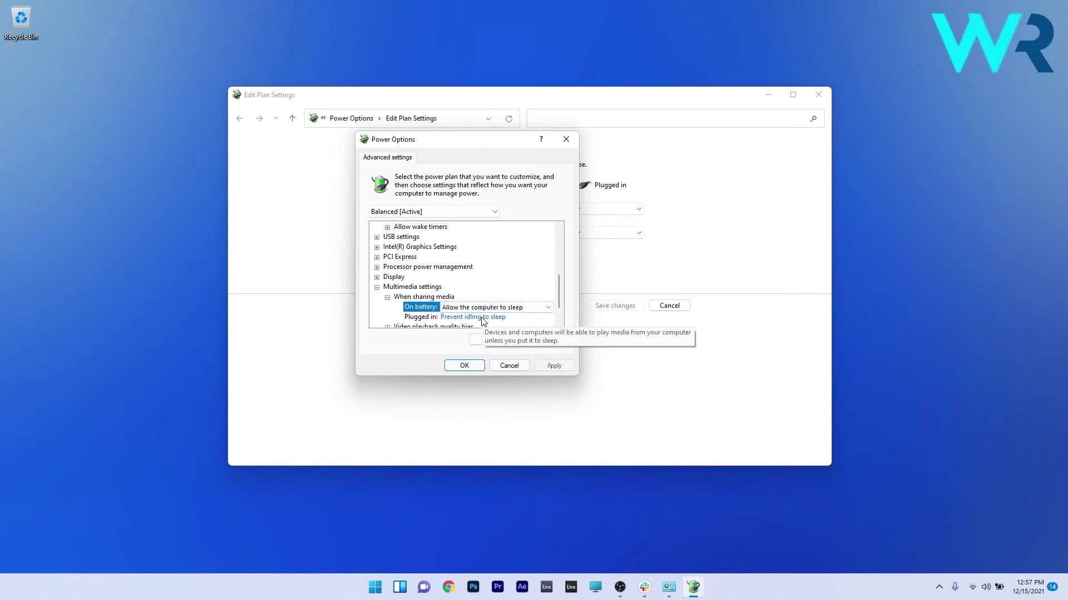
click(469, 319)
click(467, 318)
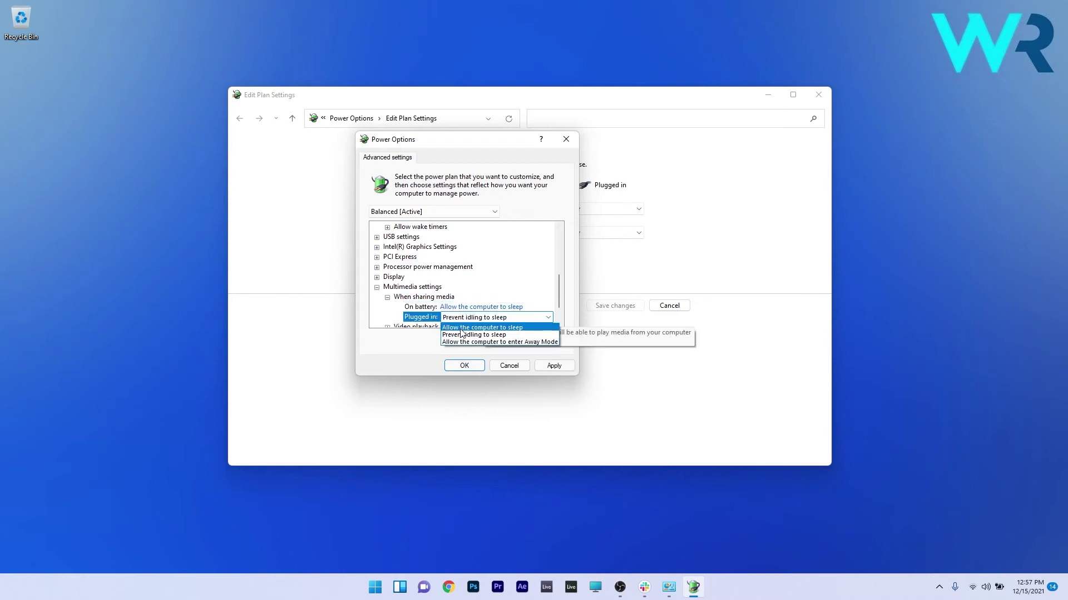
click(460, 328)
scroll(482, 263, down, 1)
scroll(483, 267, up, 1)
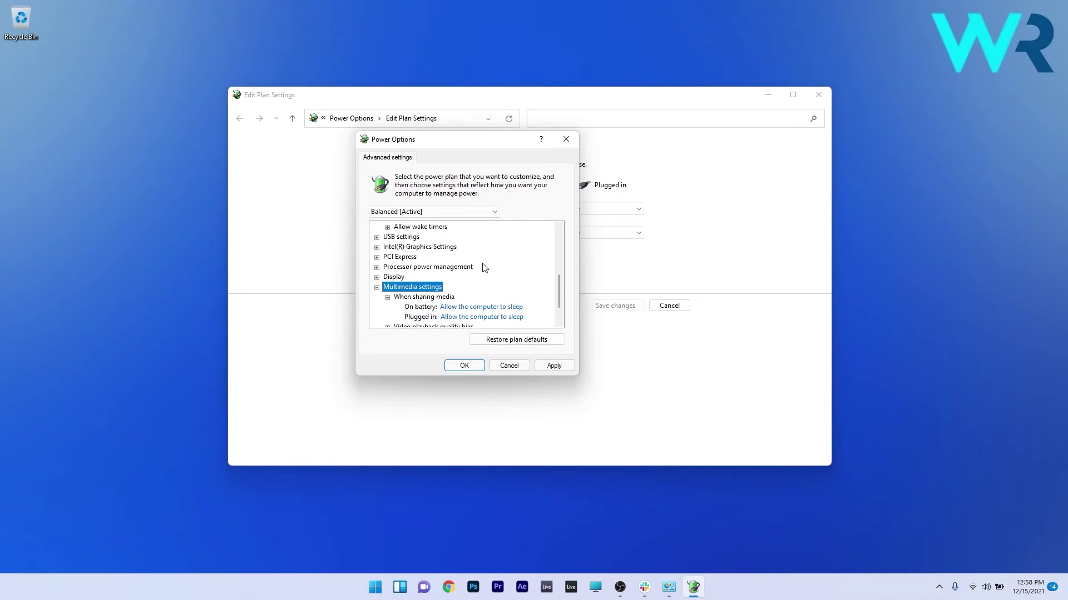
- Turn PCI Express Link State Power Management Off on battery and plugged in, then confirm with OK
double_click(402, 259)
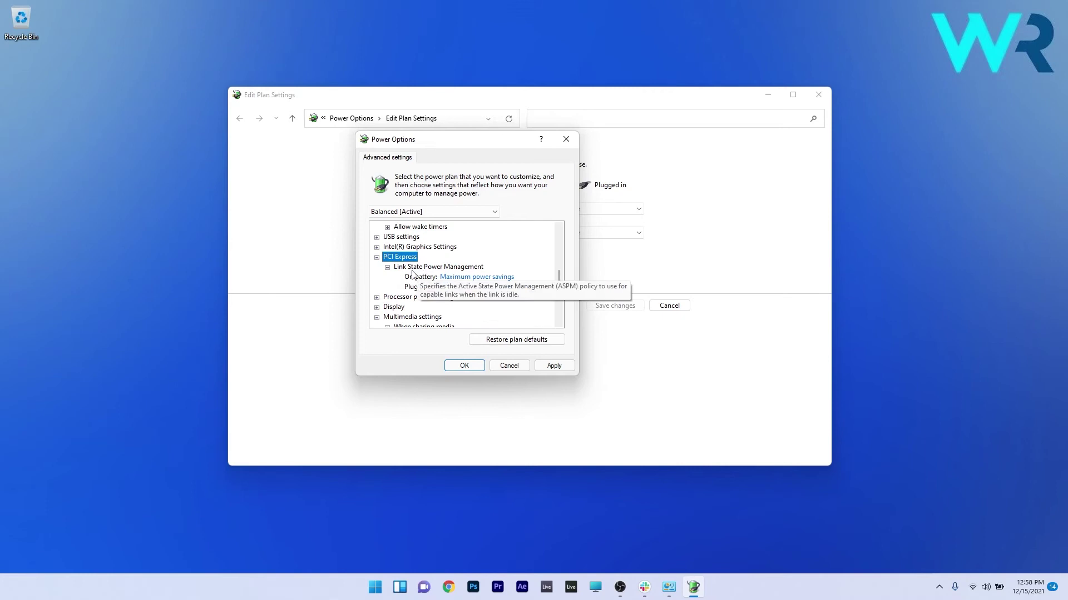
click(457, 268)
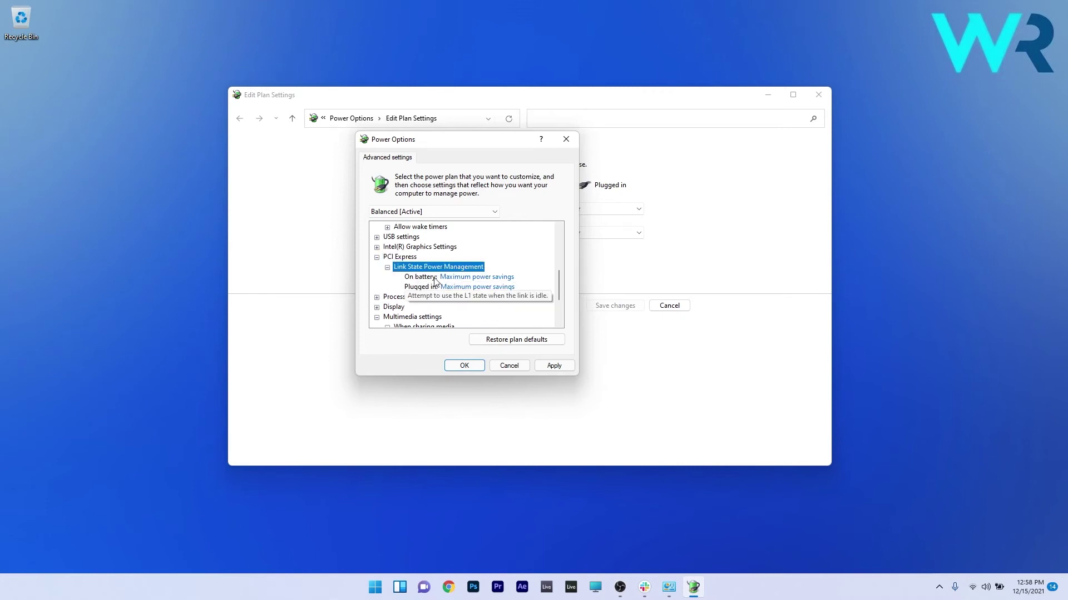
click(474, 277)
click(474, 278)
click(463, 288)
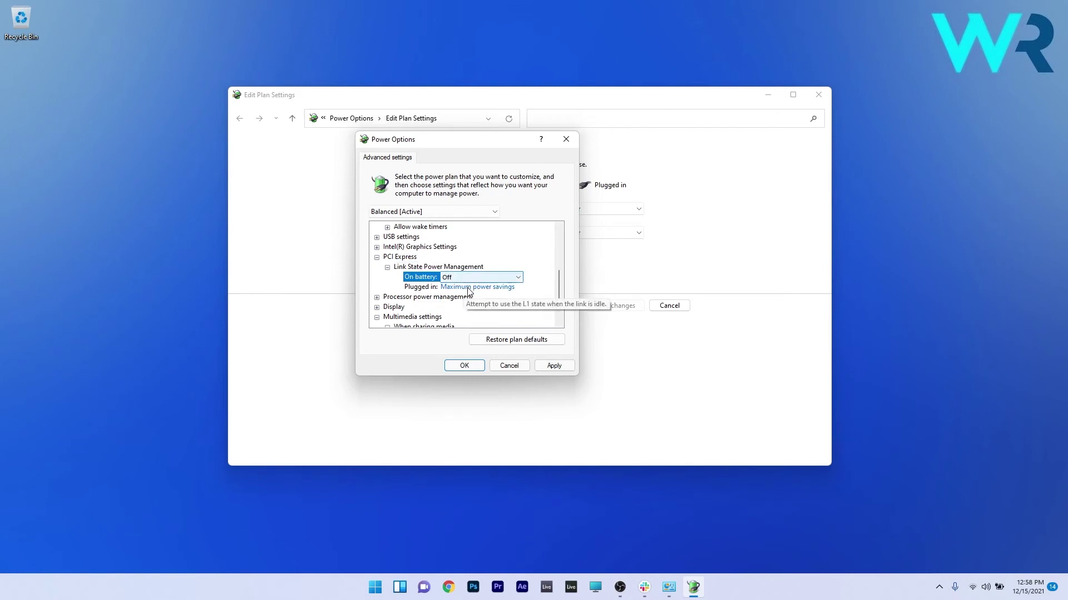
click(466, 287)
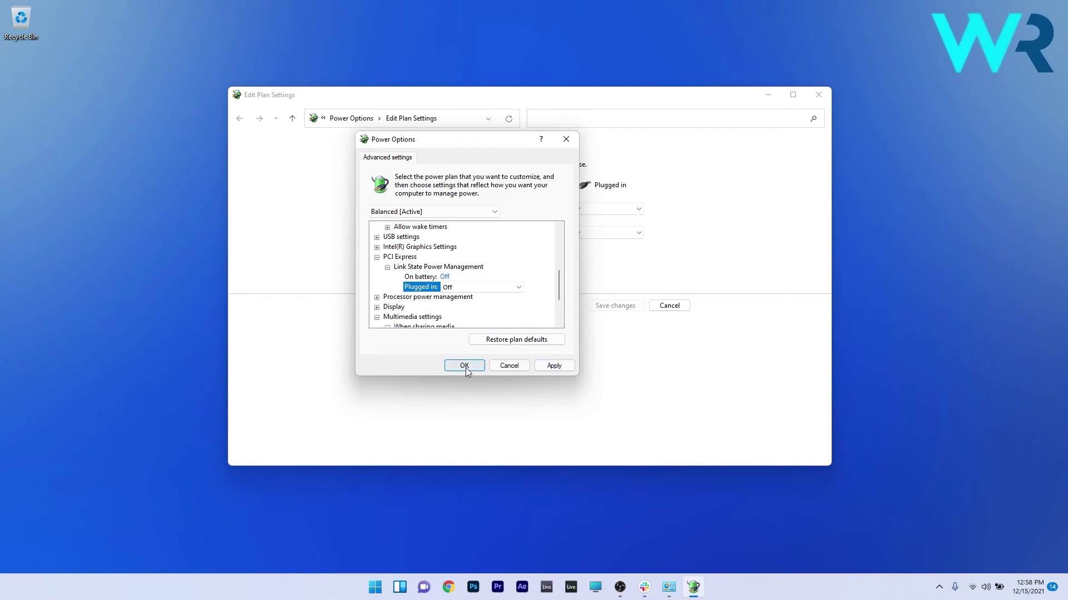
click(510, 365)
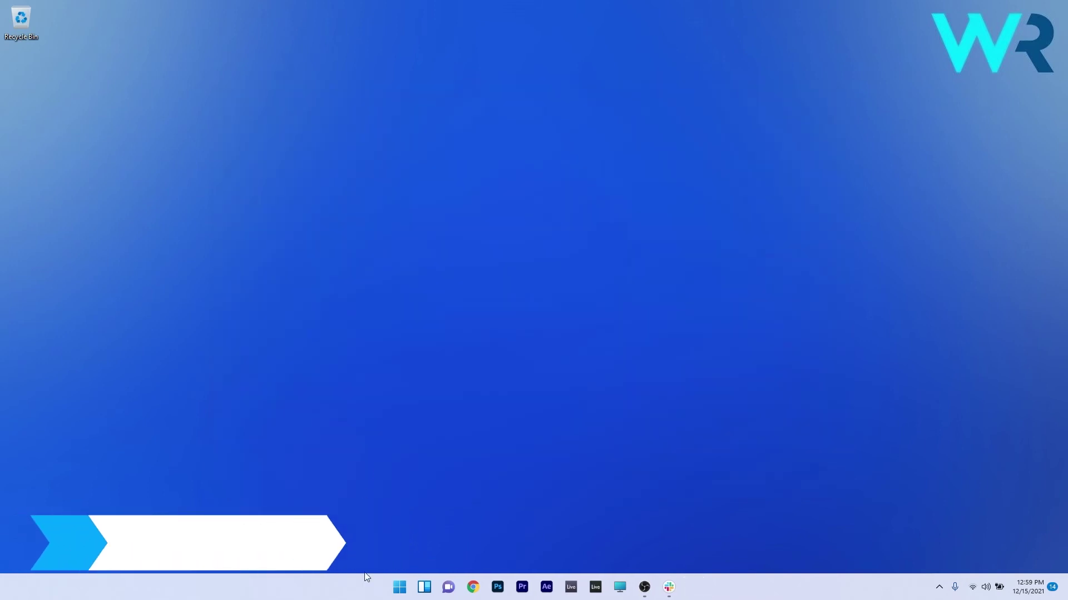
click(400, 587)
text(edit power plan)
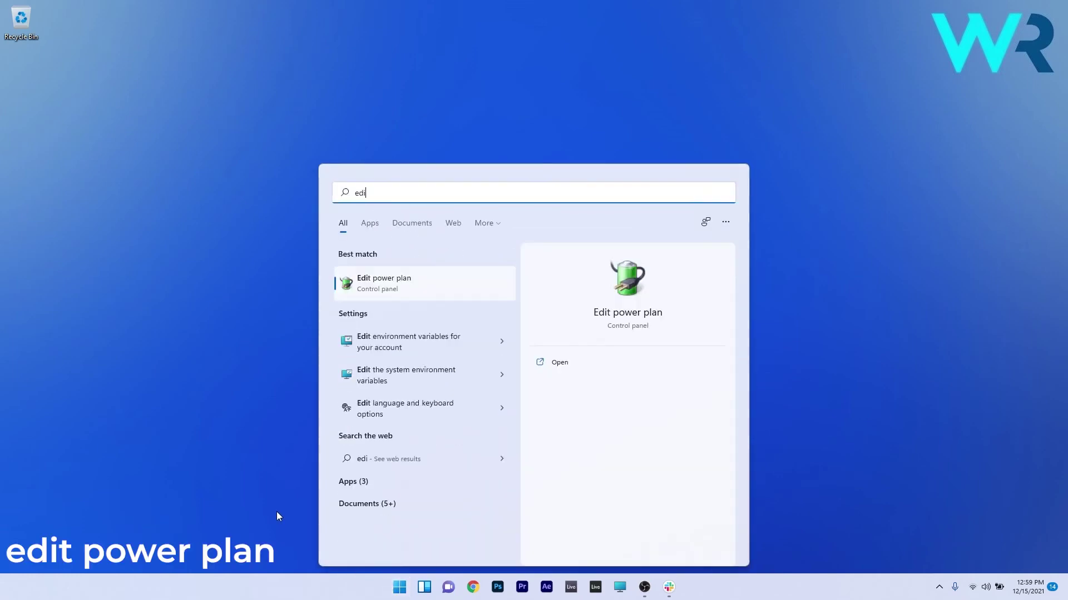
click(450, 278)
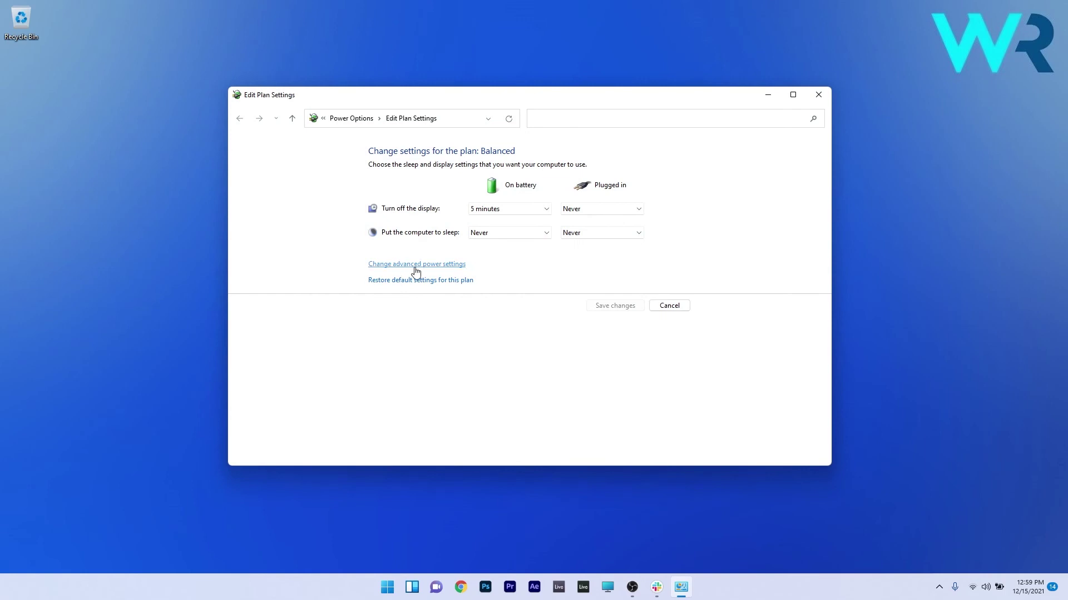
click(432, 272)
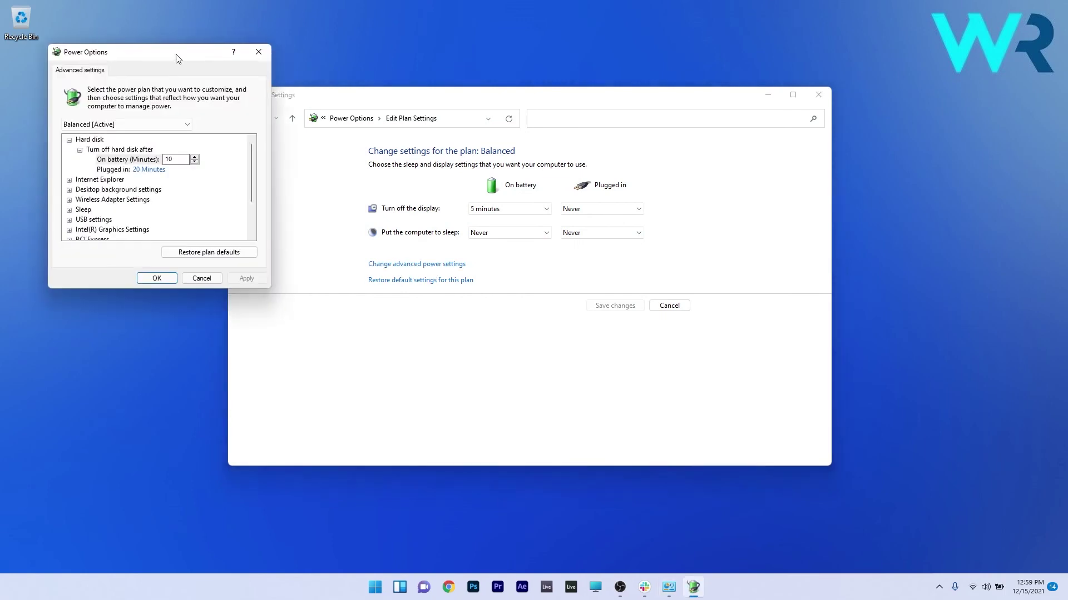
drag(173, 55, 393, 139)
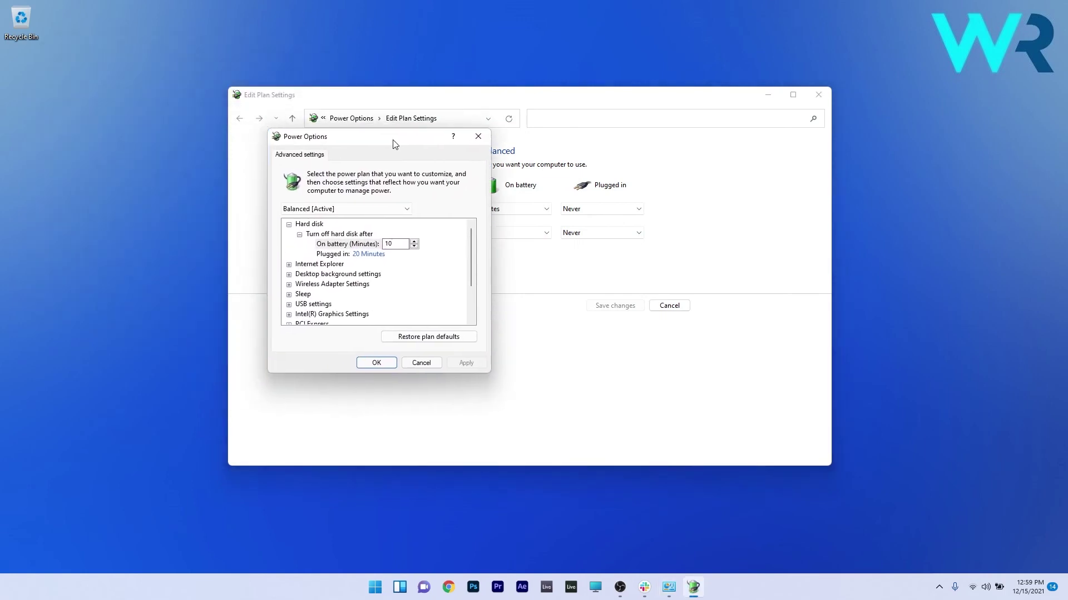
double_click(302, 295)
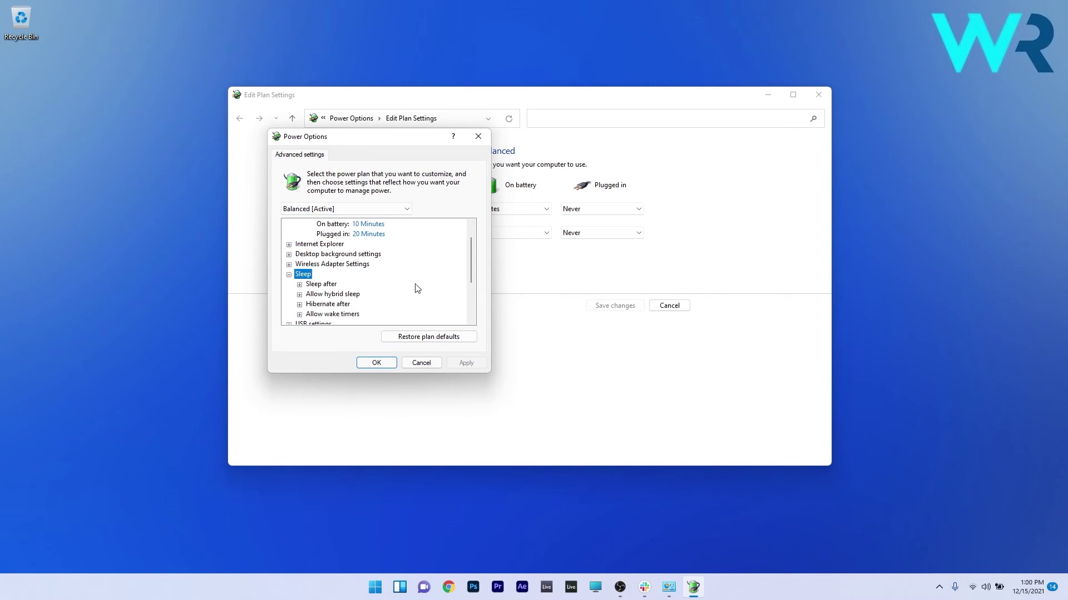
click(300, 314)
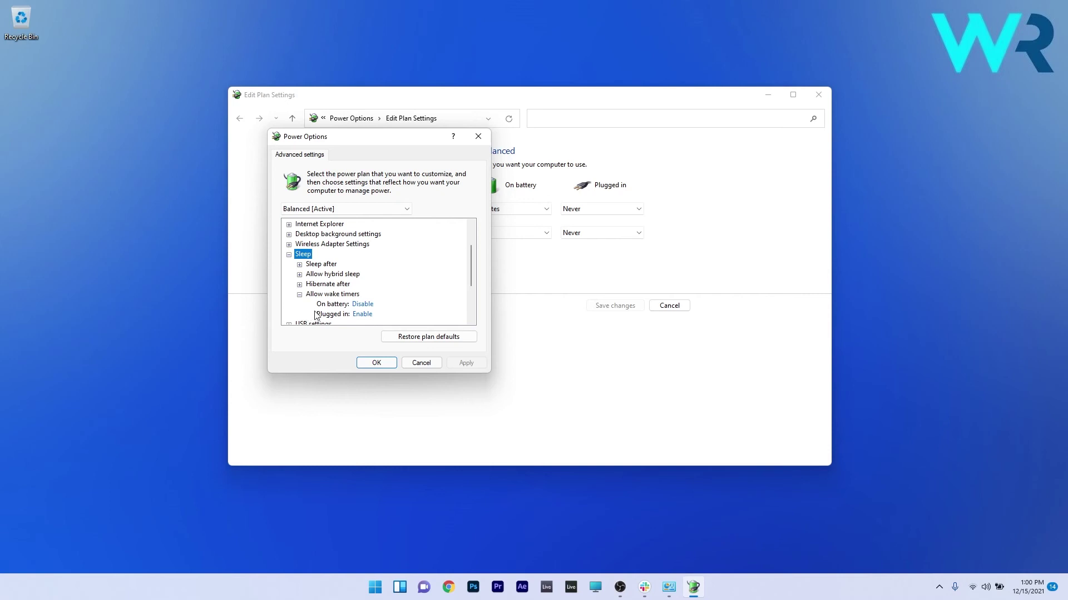
click(361, 304)
click(400, 305)
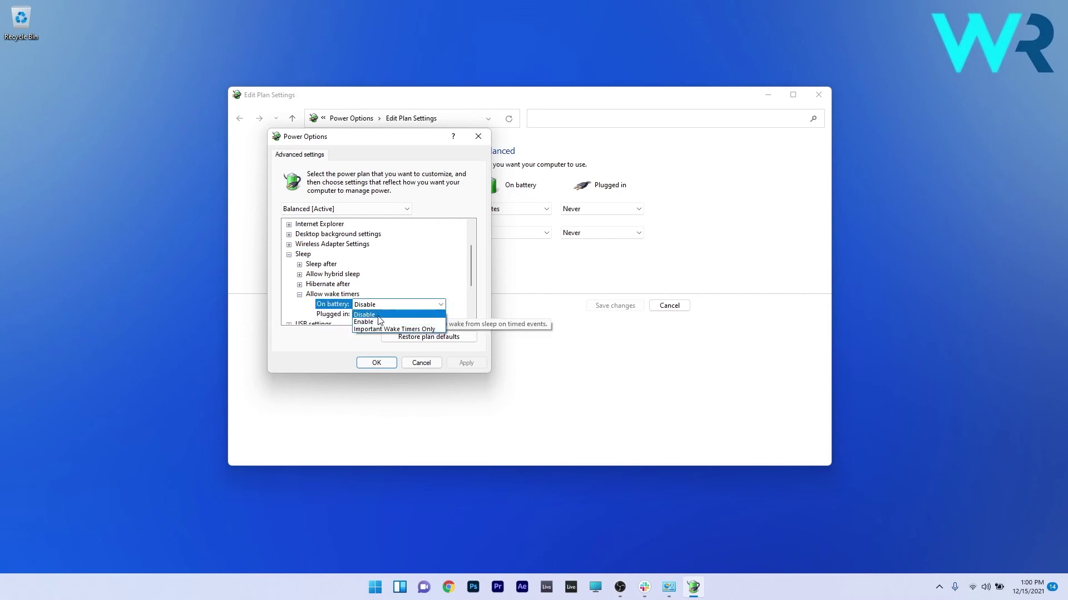
click(378, 314)
click(363, 315)
click(400, 315)
click(370, 332)
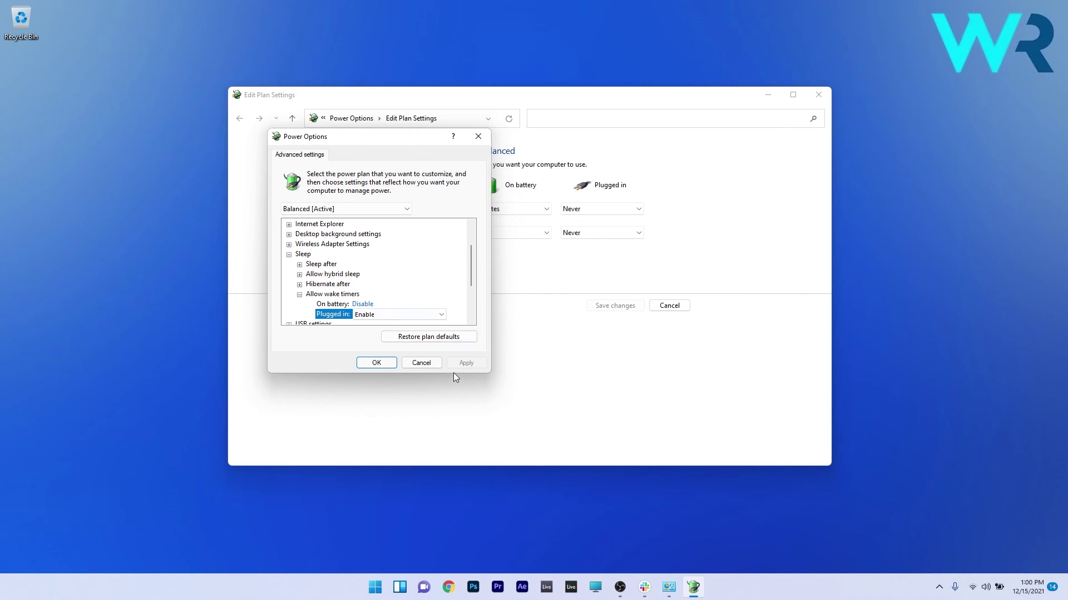
click(386, 362)
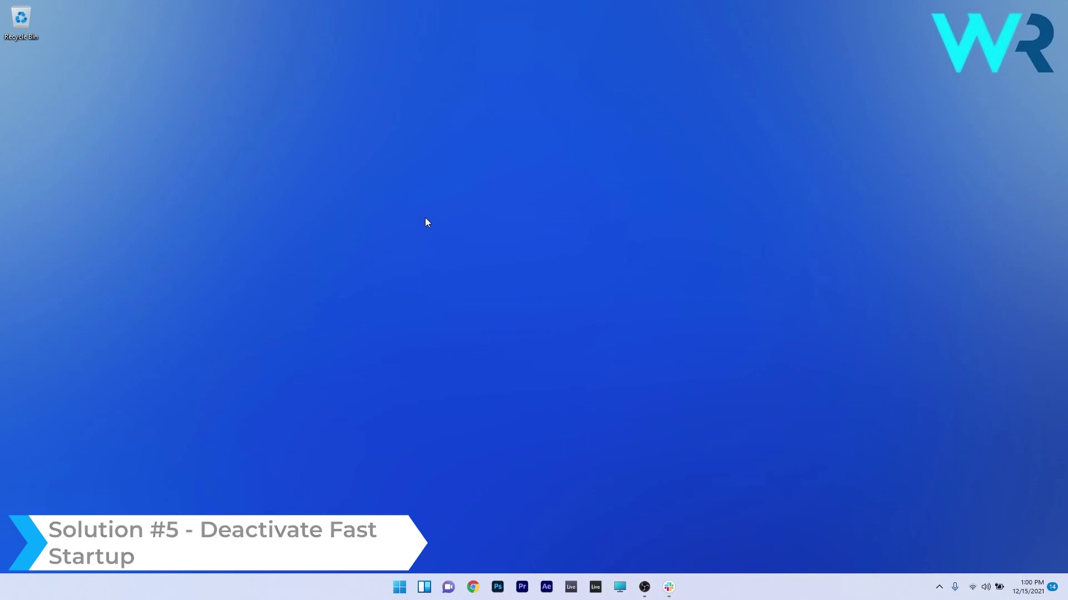
- Unlock the shutdown settings under Choose what the power buttons do and untick Turn on fast startup
click(398, 588)
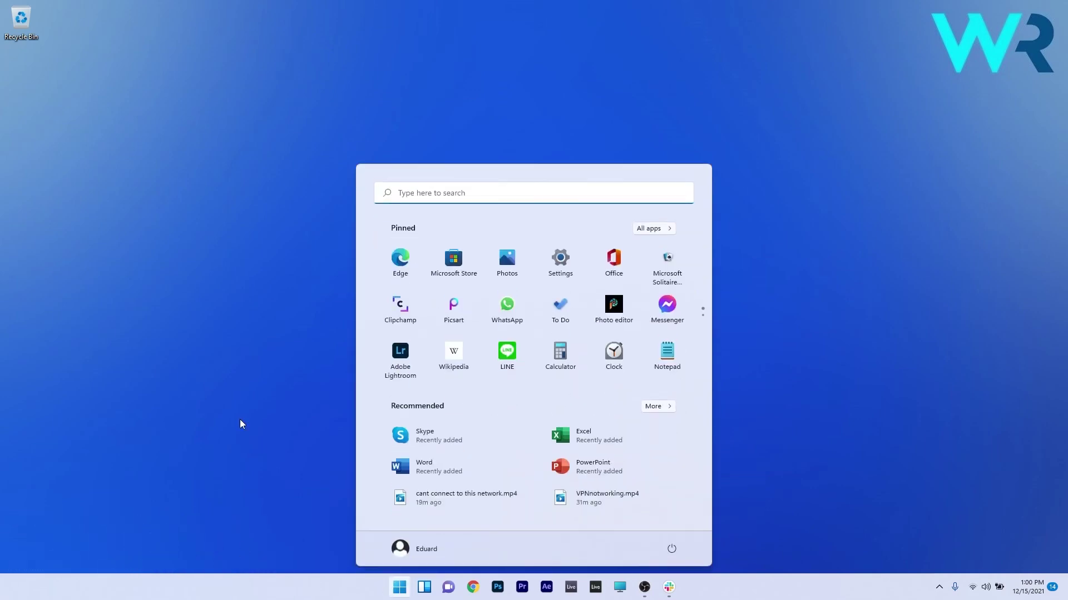
text(choose a power)
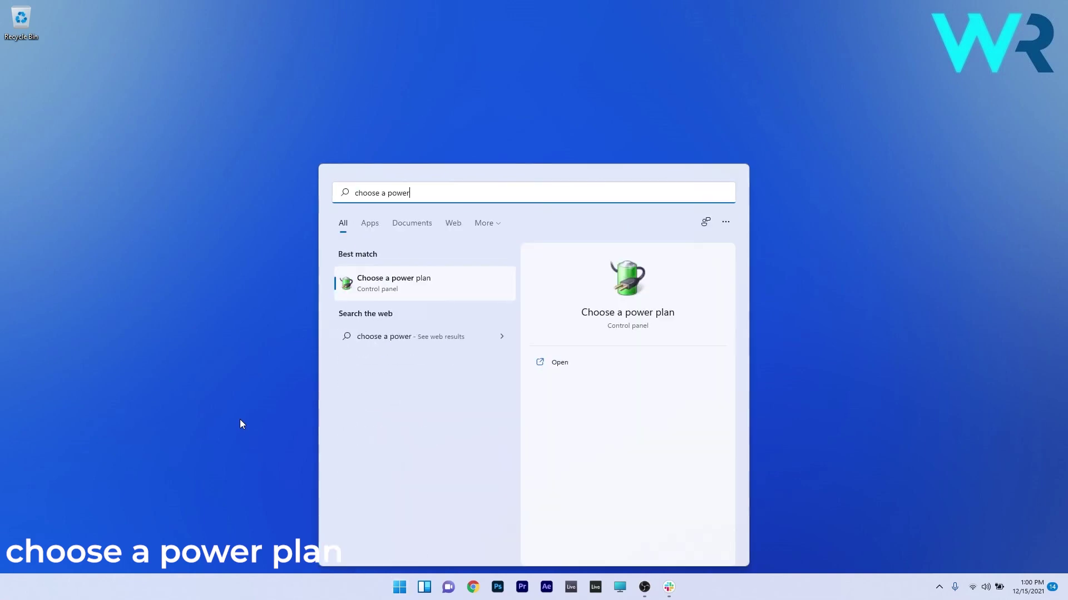
click(398, 283)
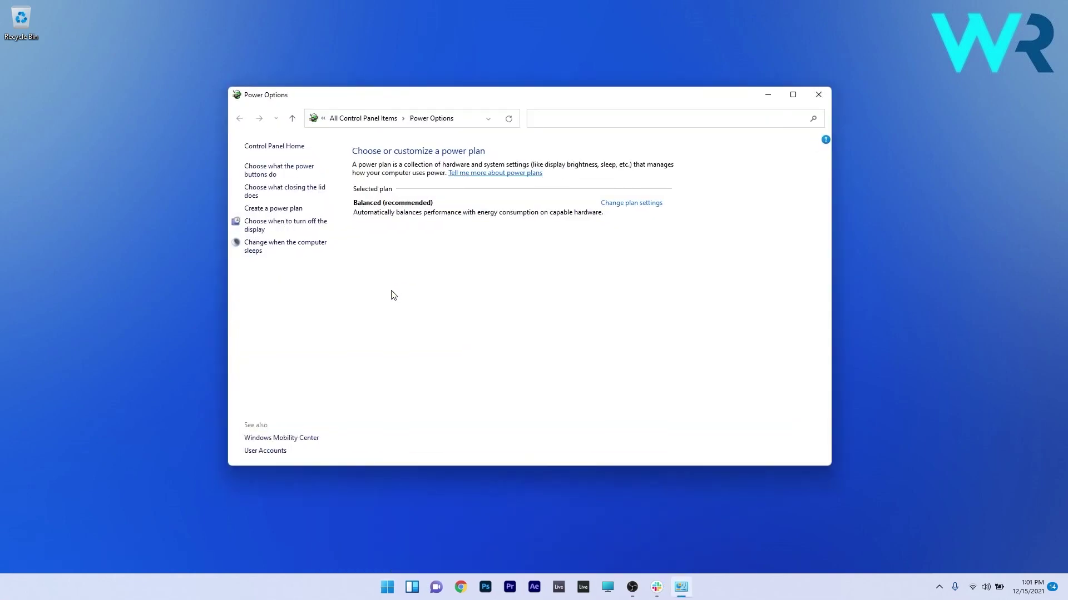
click(269, 170)
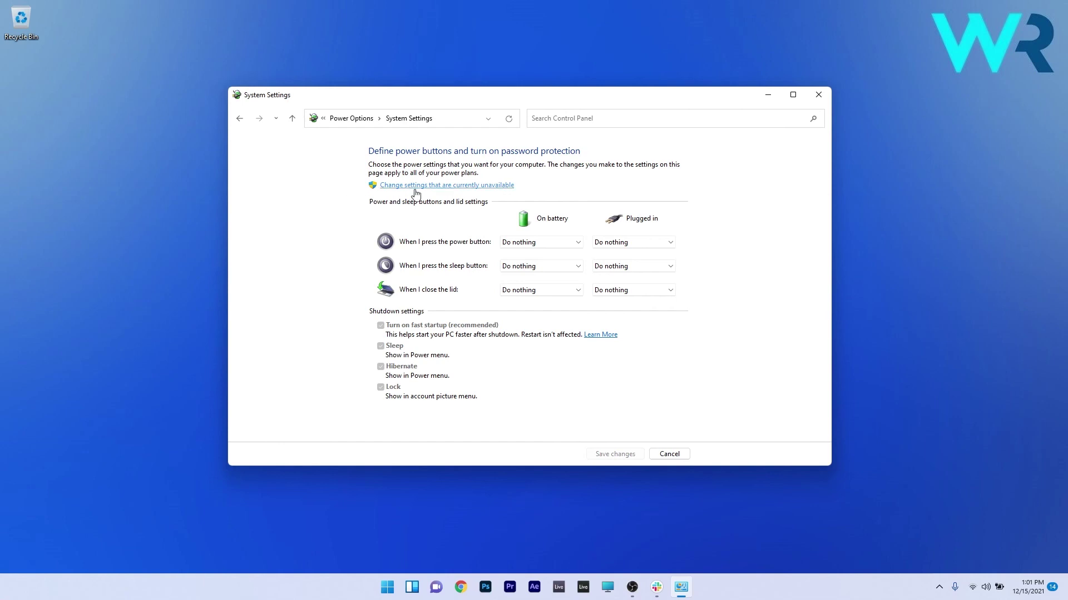
click(450, 187)
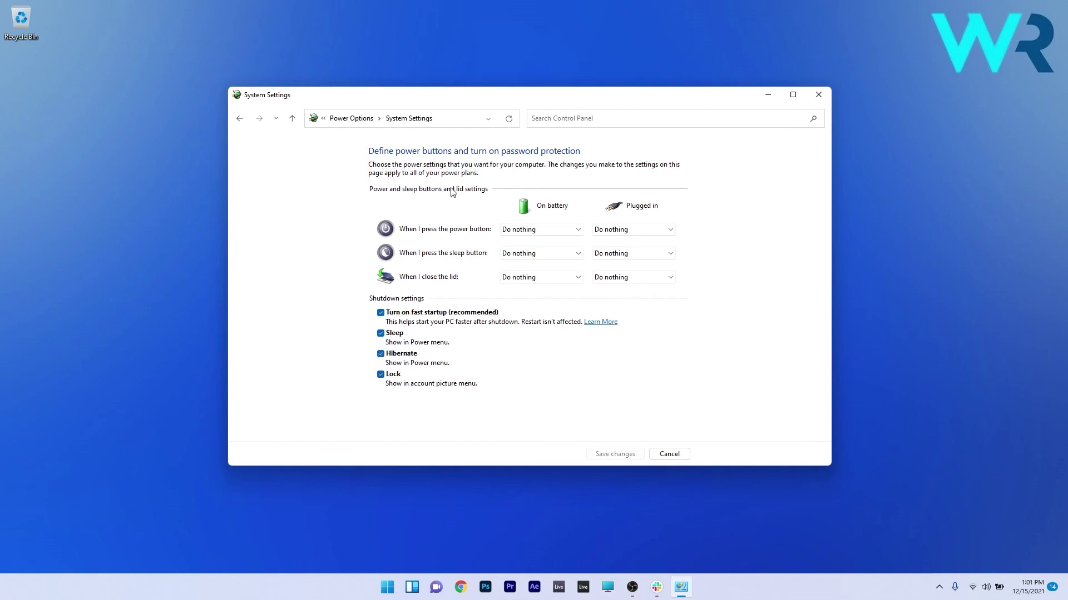
click(380, 314)
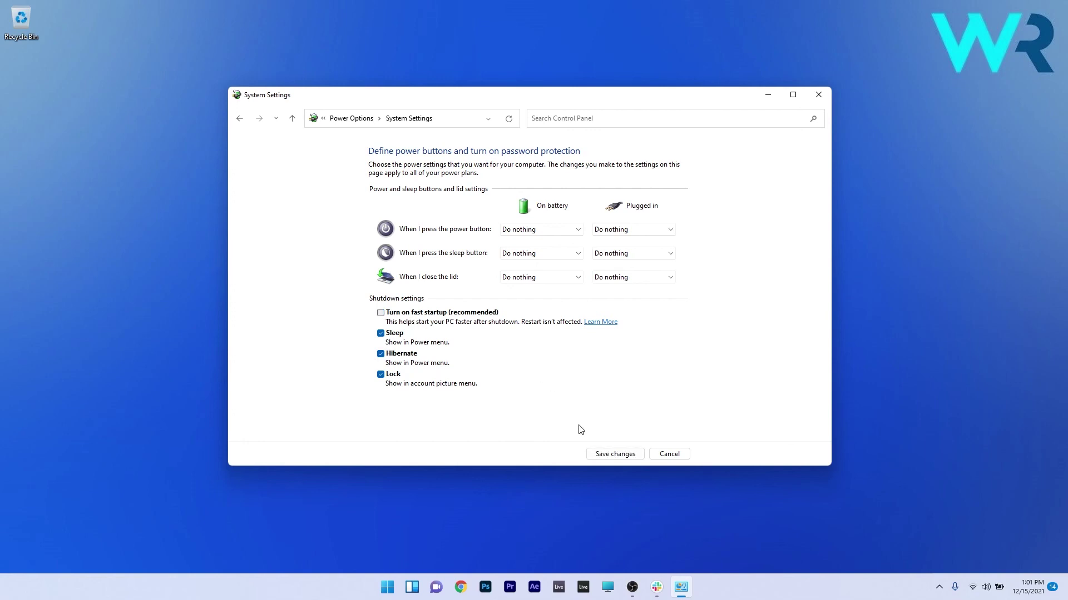